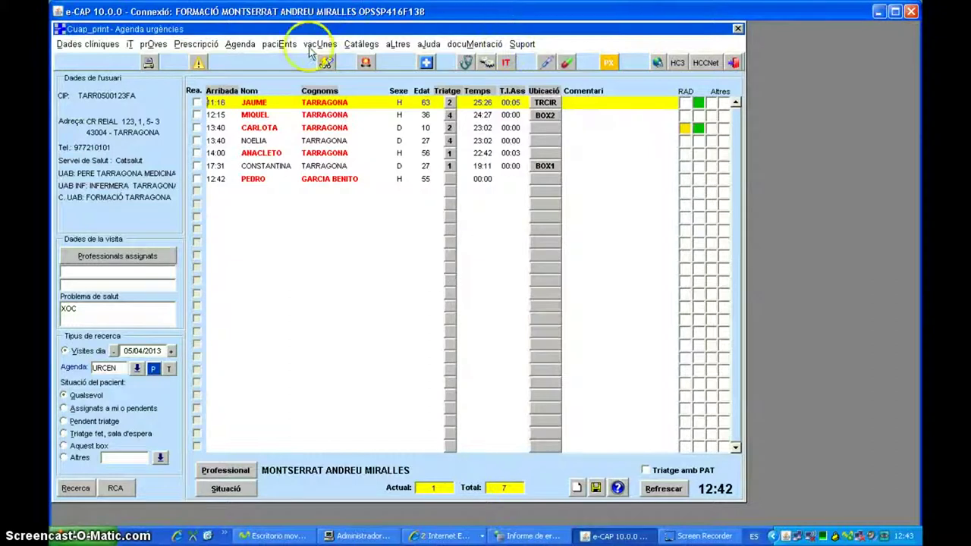
Assign the patient who arrived at 12:42 to the triage consultation location TRIA1
{"action": "double_click", "coordinate": [346, 180]}
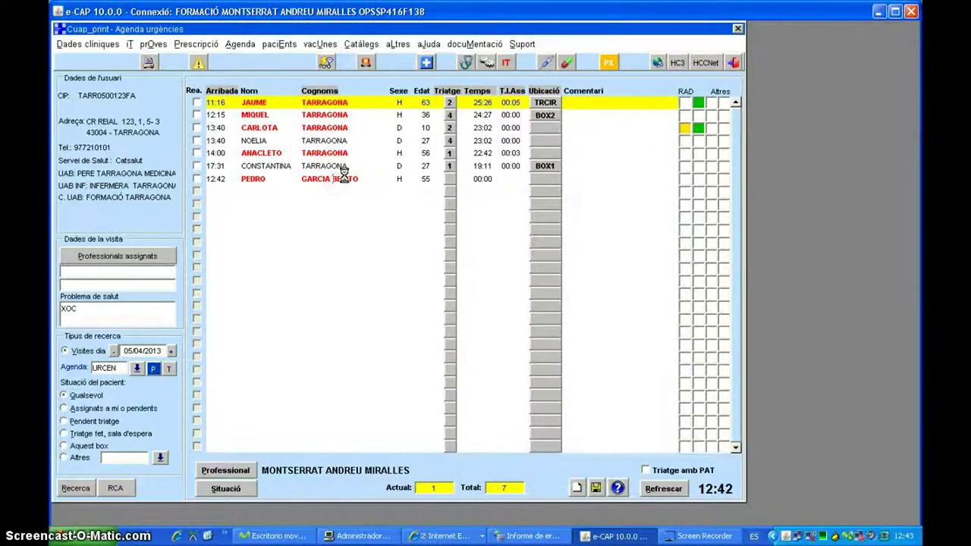
{"action": "left_click", "coordinate": [545, 179]}
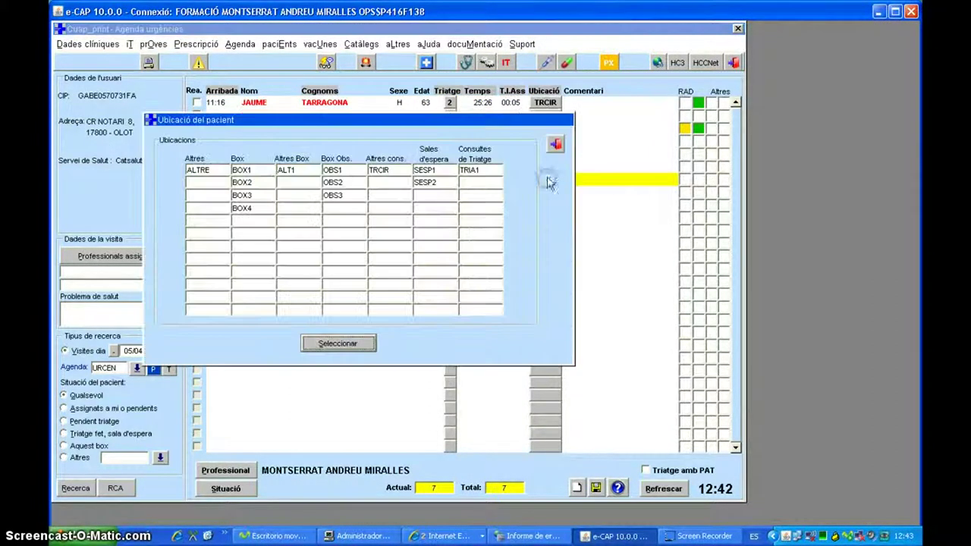
{"action": "double_click", "coordinate": [469, 171]}
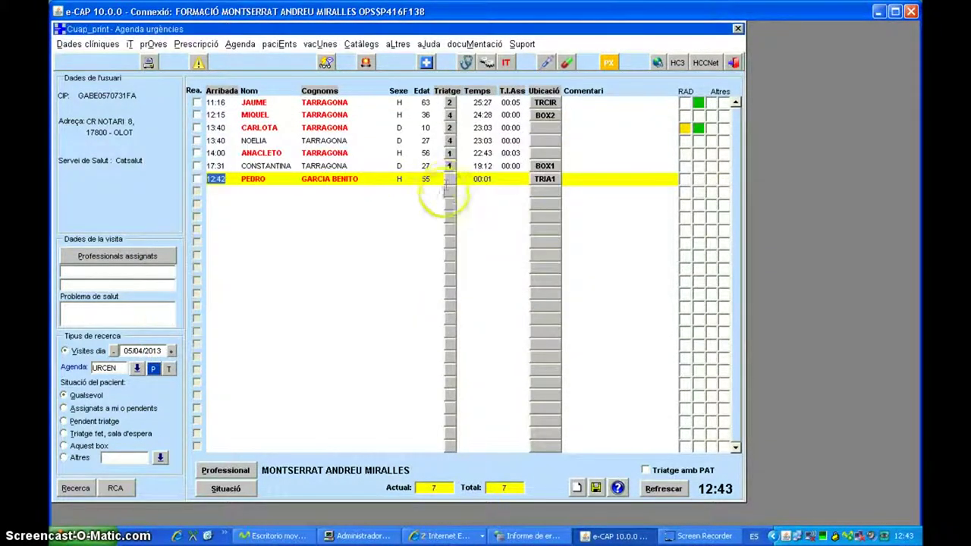
Create a new urgent care report with motive Malaltia comuna, attended by Infermer instead of Metge, and consultation reason "Febre de 48h d'evolucio"
{"action": "left_click", "coordinate": [366, 59]}
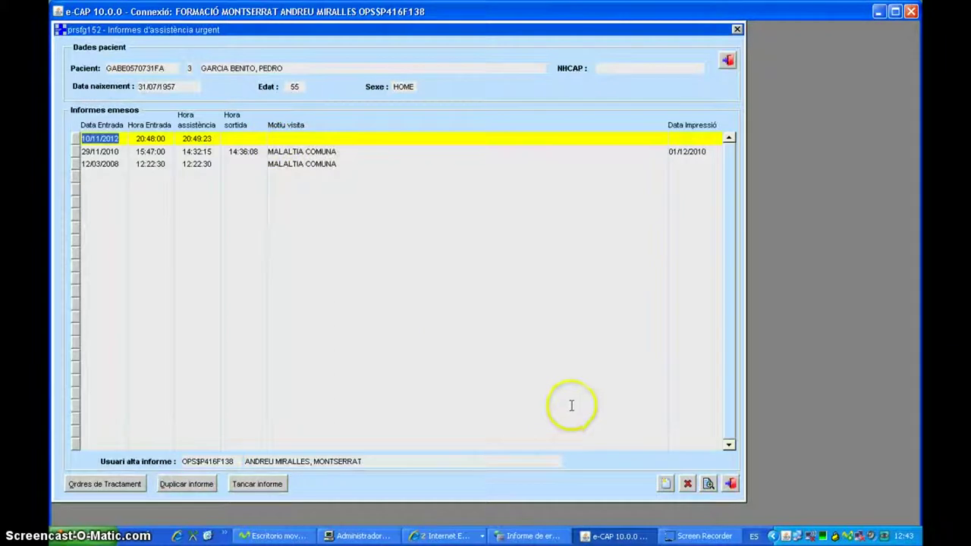
{"action": "left_click", "coordinate": [665, 483]}
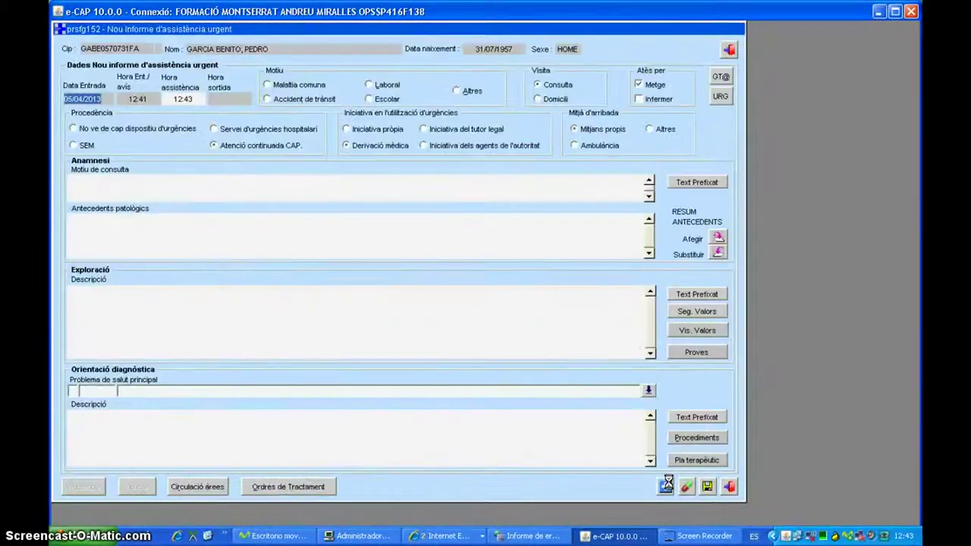
{"action": "left_click", "coordinate": [267, 86]}
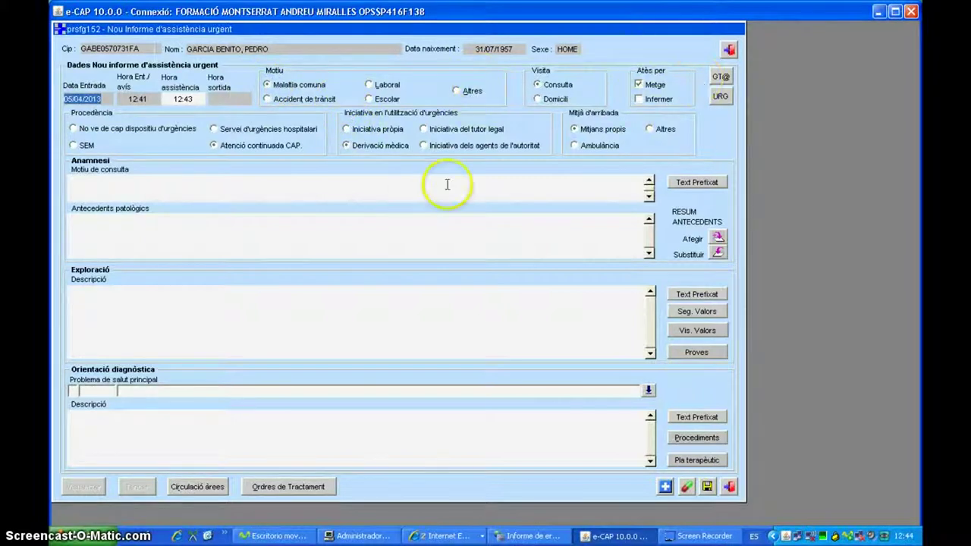
{"action": "left_click", "coordinate": [644, 101]}
{"action": "left_click", "coordinate": [640, 83]}
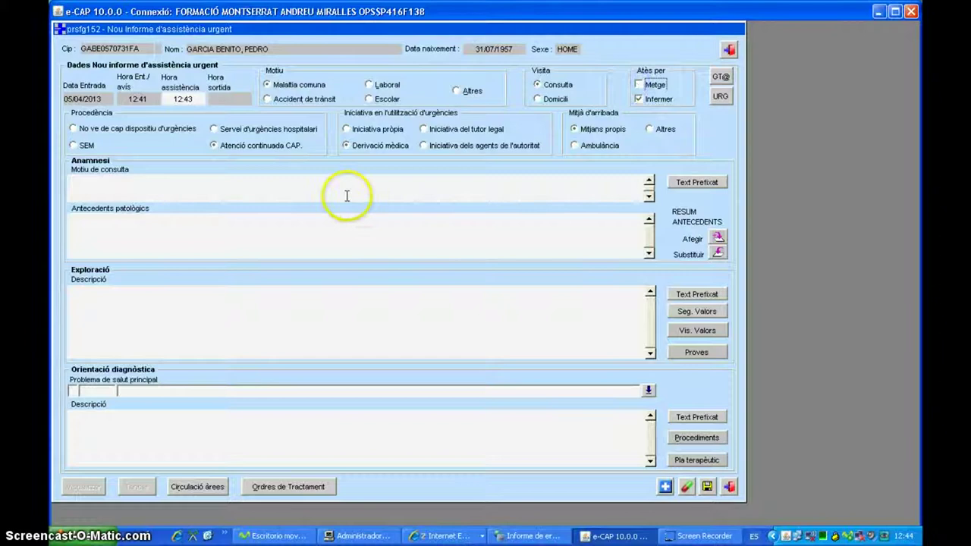
{"action": "left_click", "coordinate": [206, 186]}
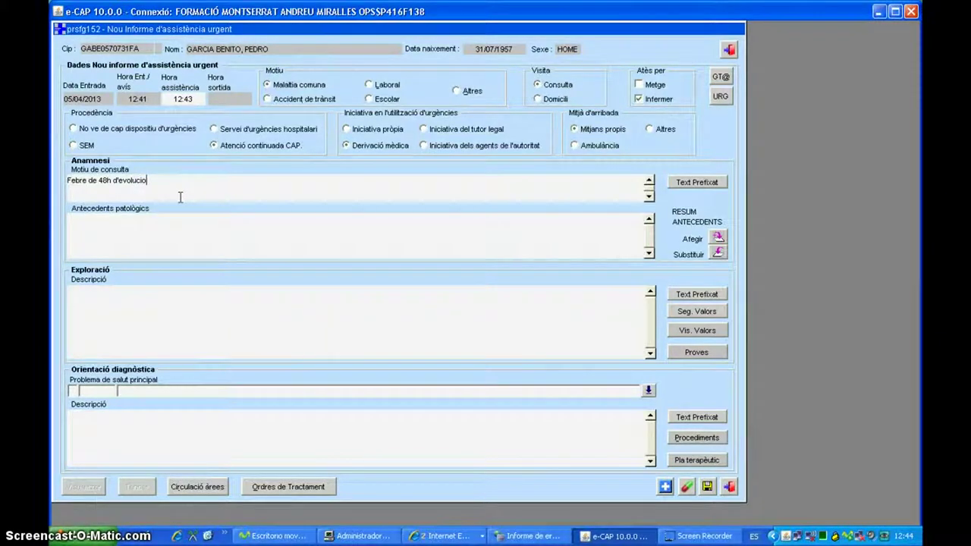
In the report's hourly value tracking, enter systolic blood pressure 120 and diastolic blood pressure 60 mmHg
{"action": "left_click", "coordinate": [696, 312]}
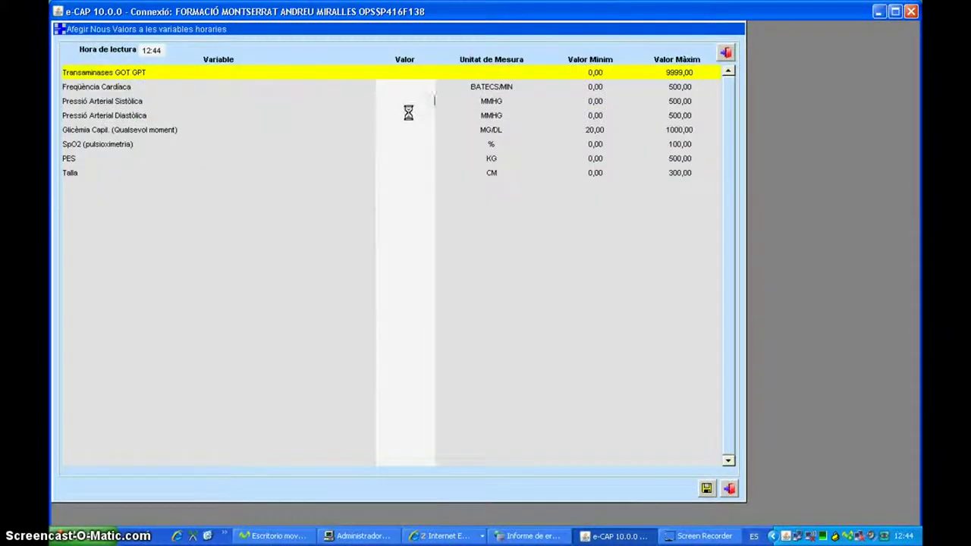
{"action": "left_click", "coordinate": [397, 104]}
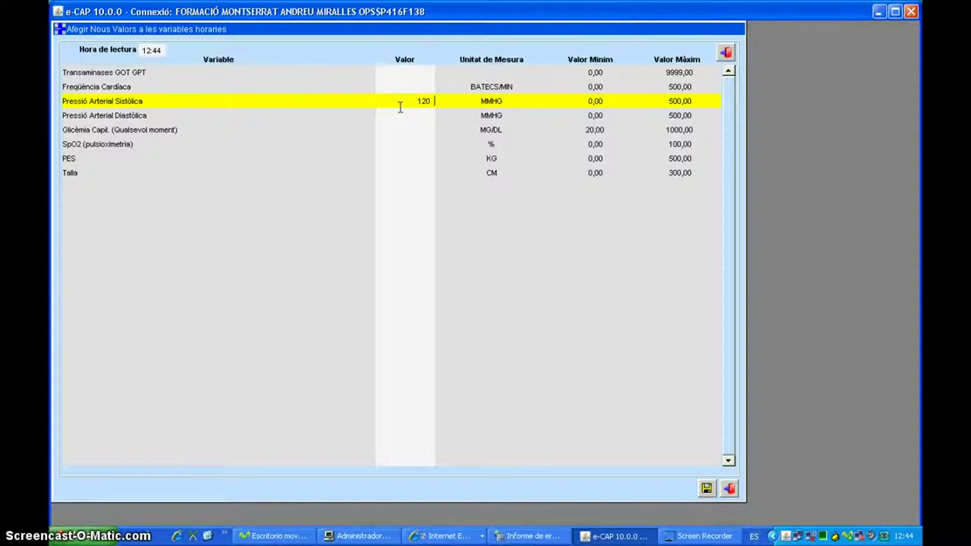
{"action": "left_click", "coordinate": [414, 115]}
{"action": "left_click", "coordinate": [423, 161]}
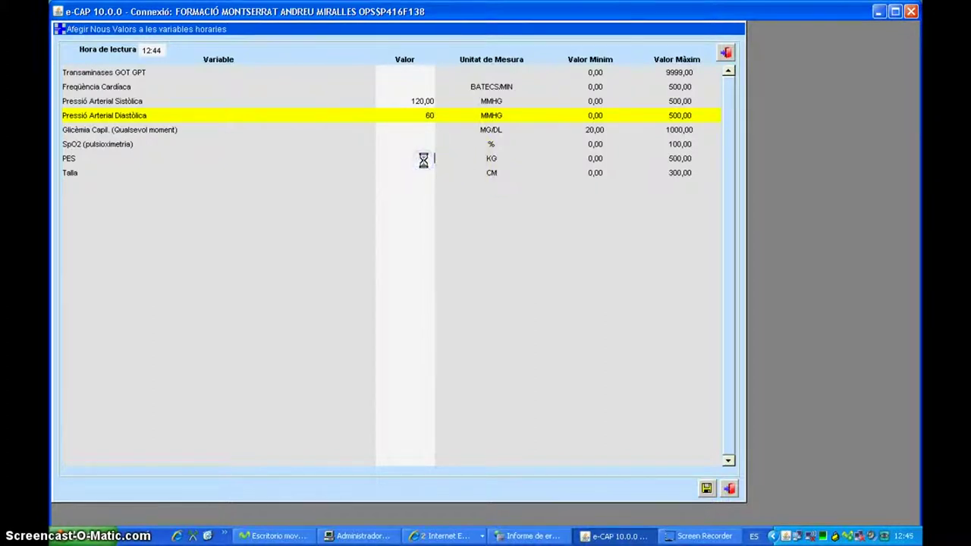
{"action": "left_click", "coordinate": [418, 158]}
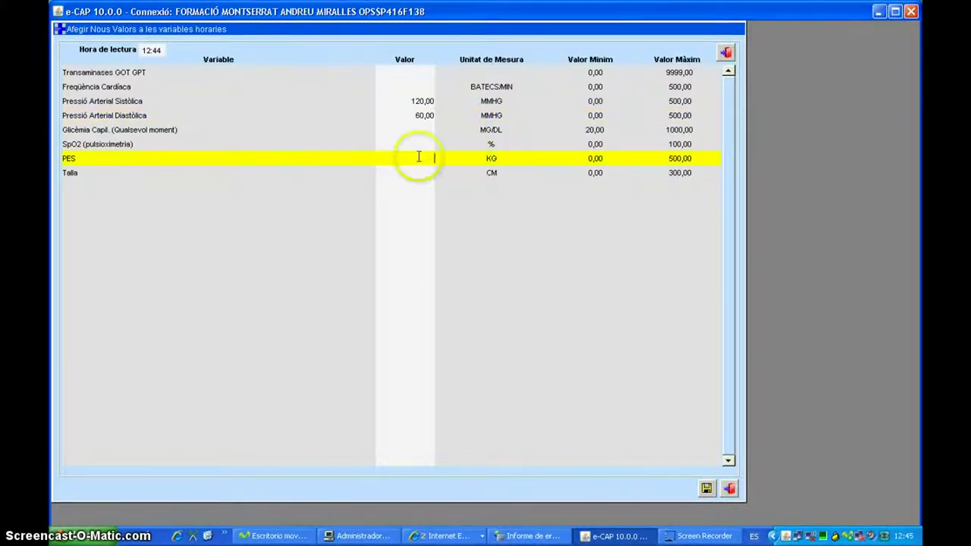
Enter a heart rate (Freqüència Cardíaca) of 120 beats per minute
{"action": "left_click", "coordinate": [409, 68]}
{"action": "left_click", "coordinate": [402, 75]}
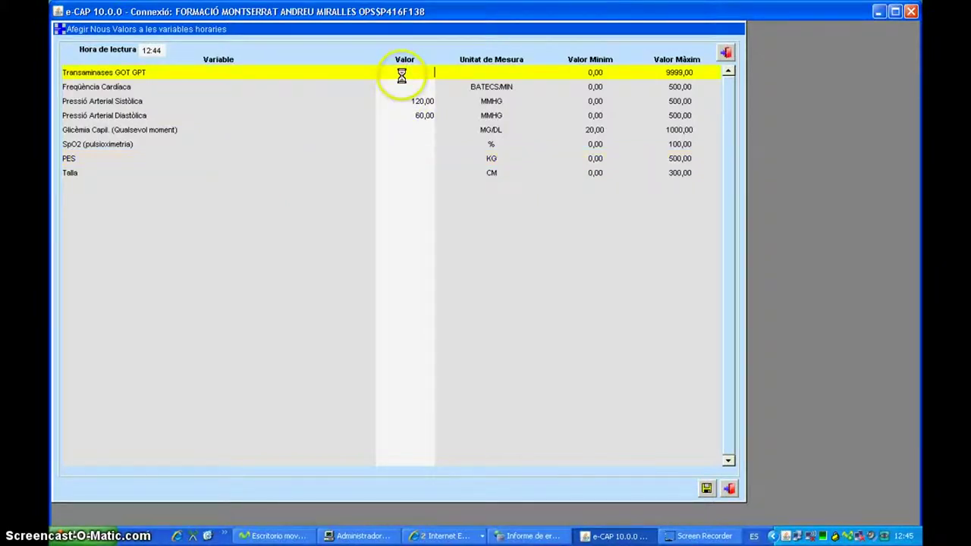
{"action": "left_click", "coordinate": [381, 72]}
{"action": "left_click", "coordinate": [402, 88]}
{"action": "left_click", "coordinate": [386, 90]}
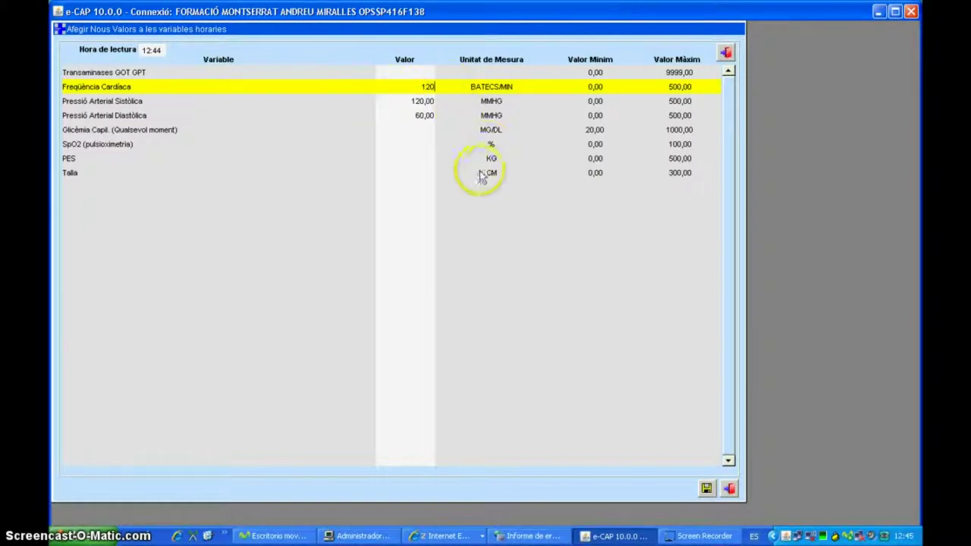
Enter an SpO2 of 95 %, save the vital sign readings, and return to the urgent care report
{"action": "left_click", "coordinate": [414, 142]}
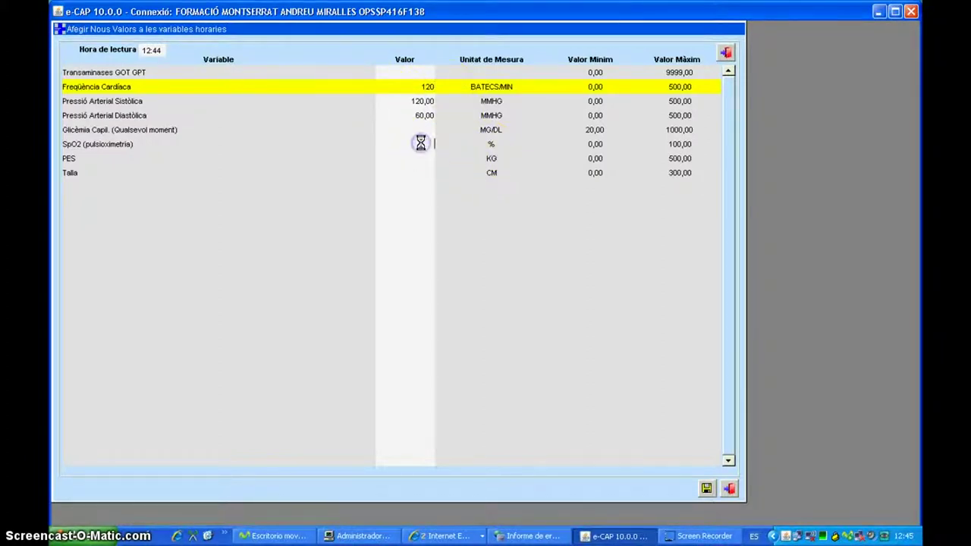
{"action": "left_click", "coordinate": [410, 144]}
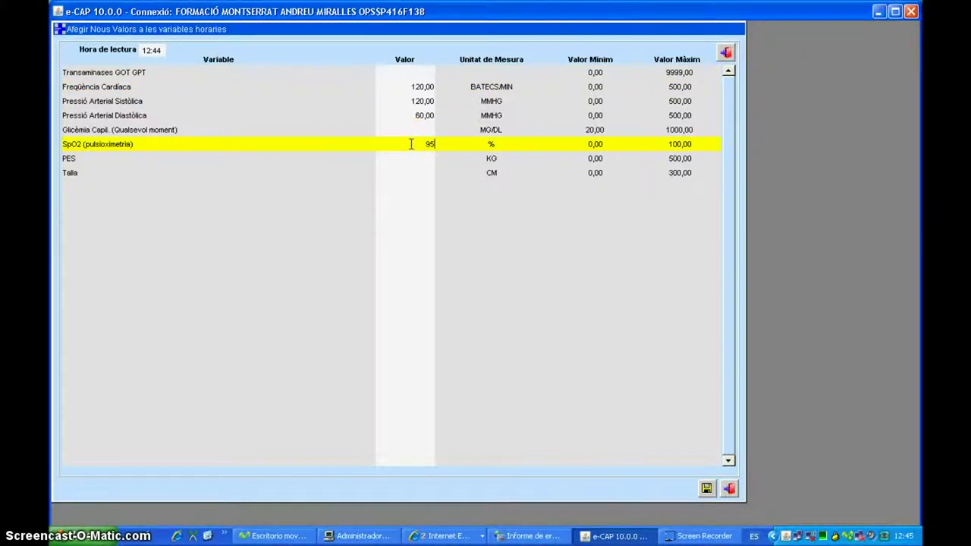
{"action": "left_click", "coordinate": [707, 488]}
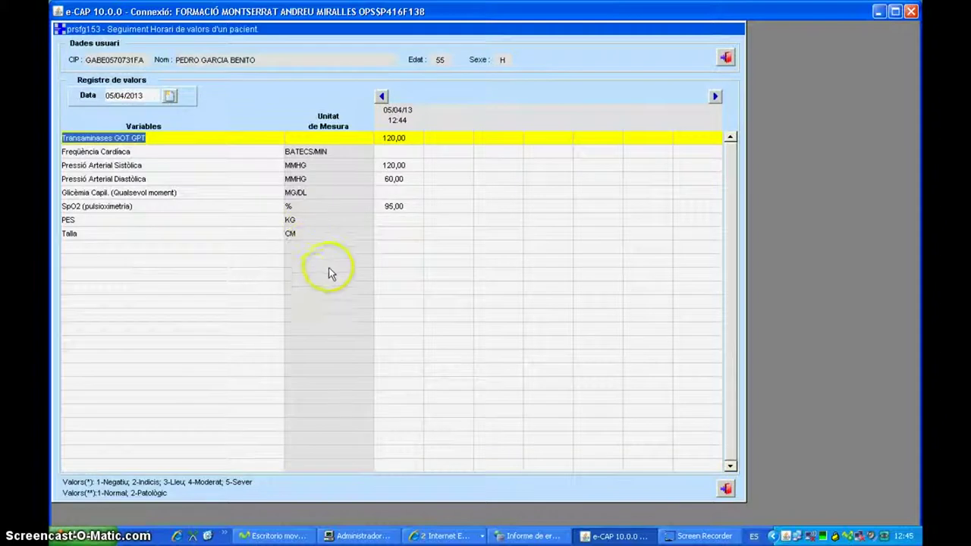
{"action": "left_click", "coordinate": [726, 490]}
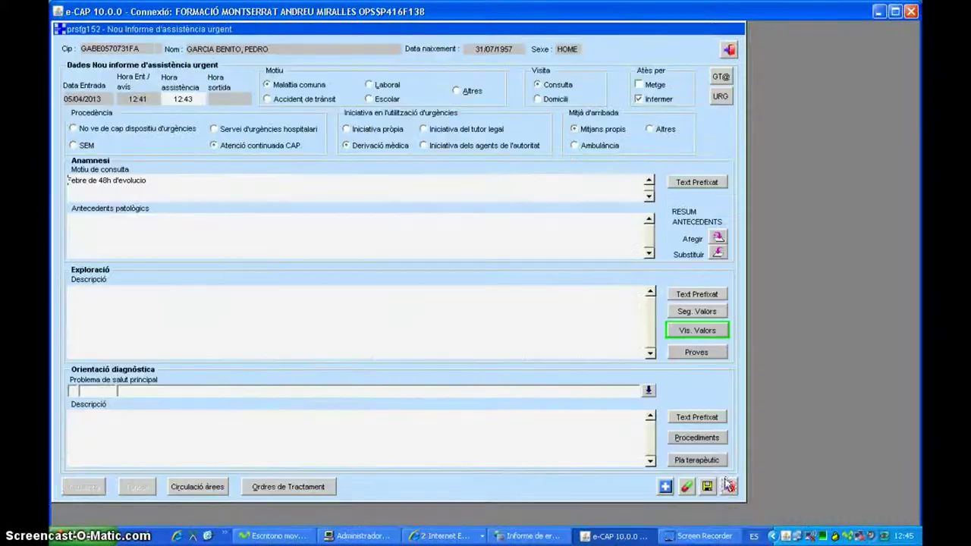
Write "V medica" in the therapeutic plan's clinical notes and close the report back to the emergency agenda
{"action": "left_click", "coordinate": [697, 458]}
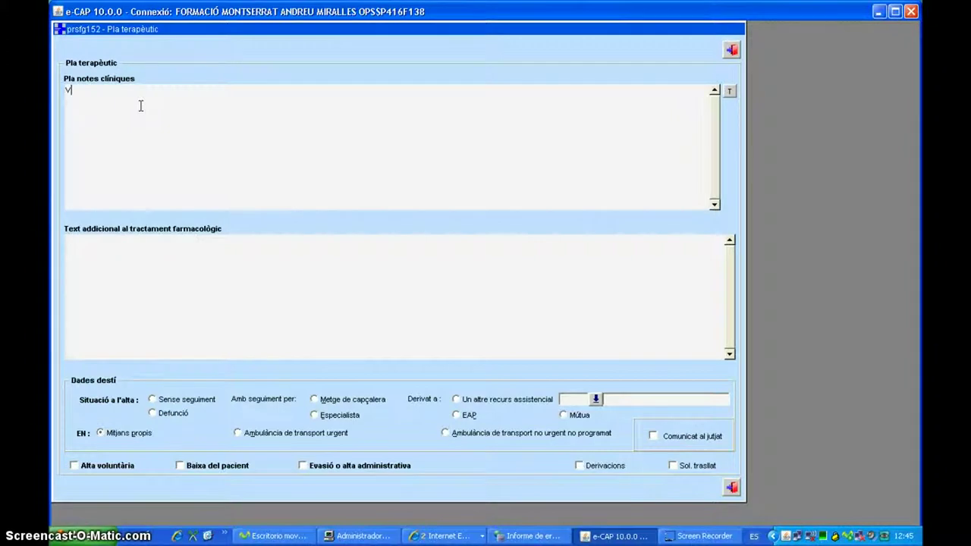
{"action": "type", "text": "medica"}
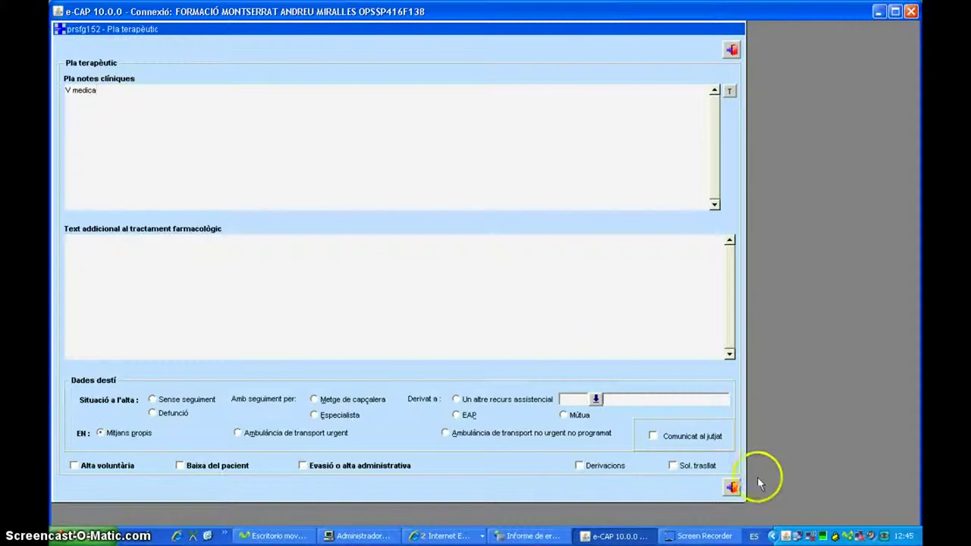
{"action": "left_click", "coordinate": [731, 487]}
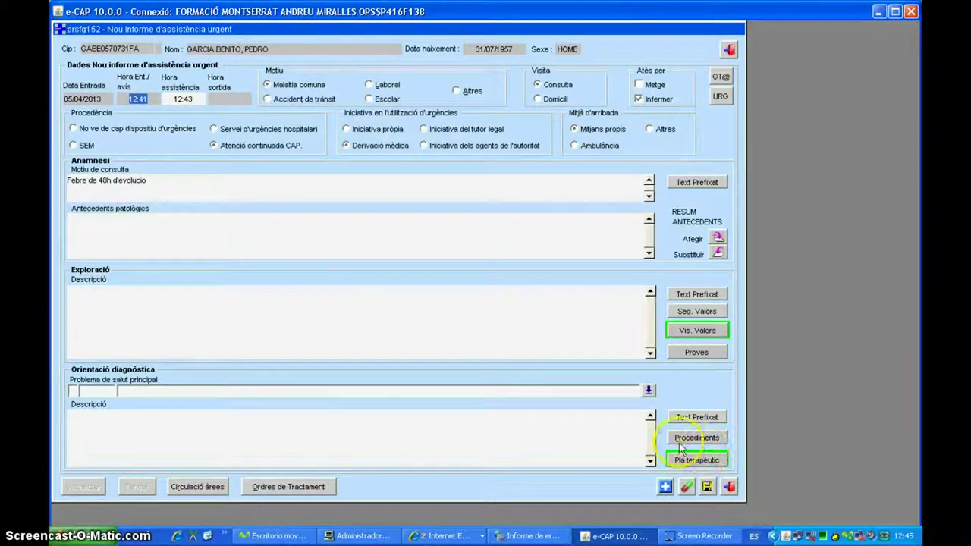
{"action": "left_click", "coordinate": [728, 486]}
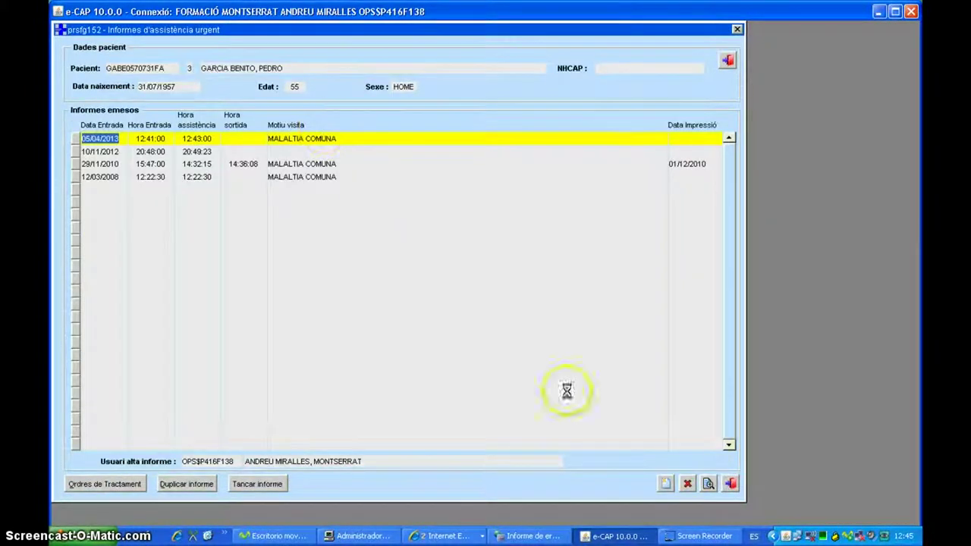
{"action": "left_click", "coordinate": [730, 484]}
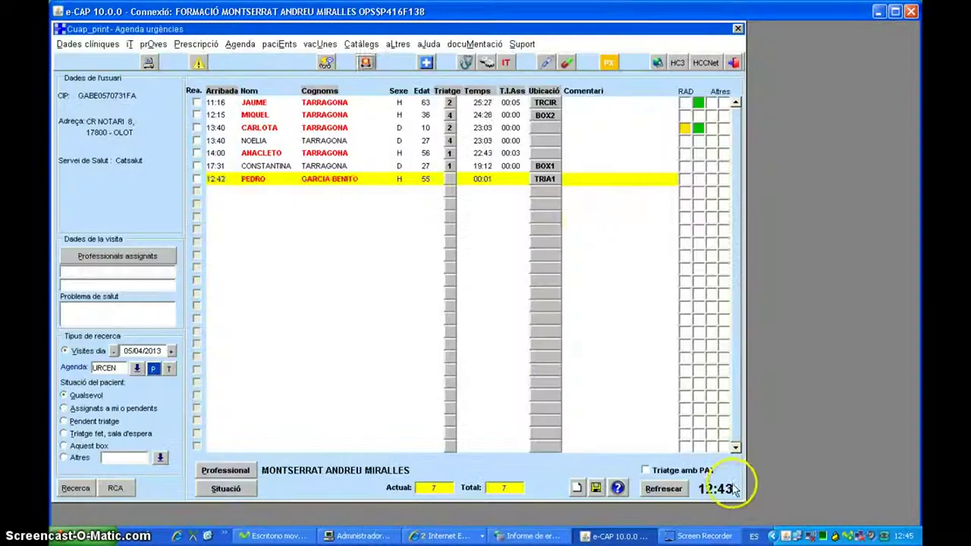
Change the 12:42 patient's location to BOX2
{"action": "left_click", "coordinate": [545, 178]}
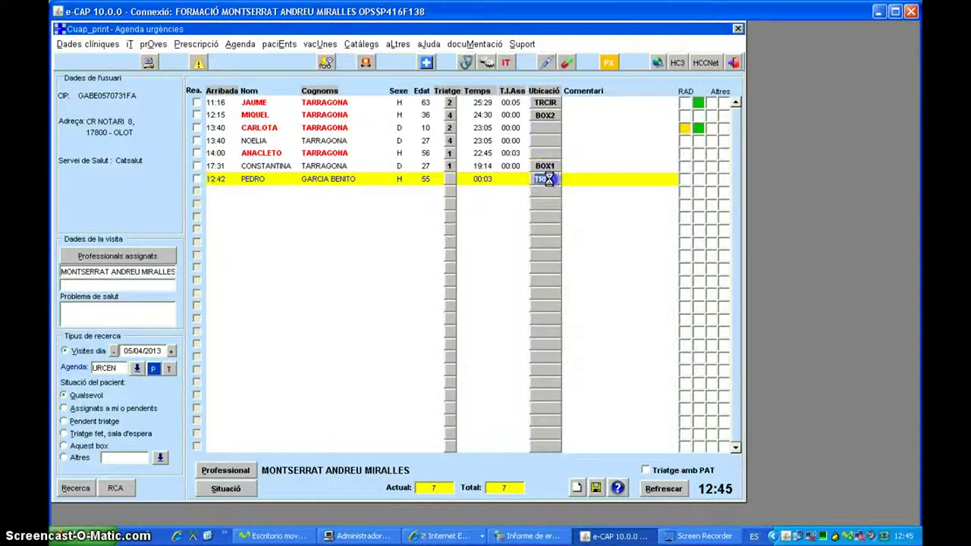
{"action": "left_click", "coordinate": [550, 179]}
{"action": "left_click", "coordinate": [244, 183]}
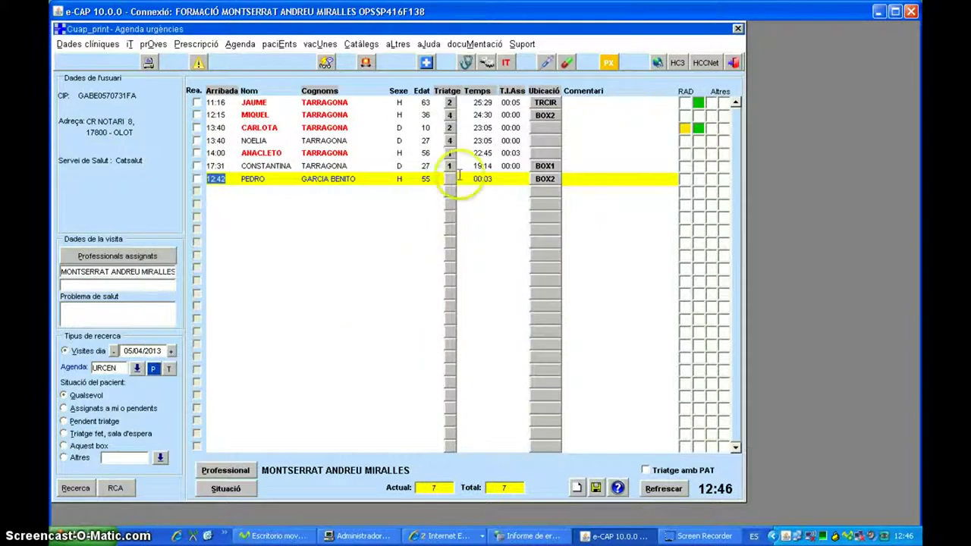
Triage the 12:42 patient at level 4 with diagnosis R05 TOS, picked from the triage health problems
{"action": "left_click", "coordinate": [449, 179]}
{"action": "left_click", "coordinate": [336, 190]}
{"action": "left_click", "coordinate": [451, 182]}
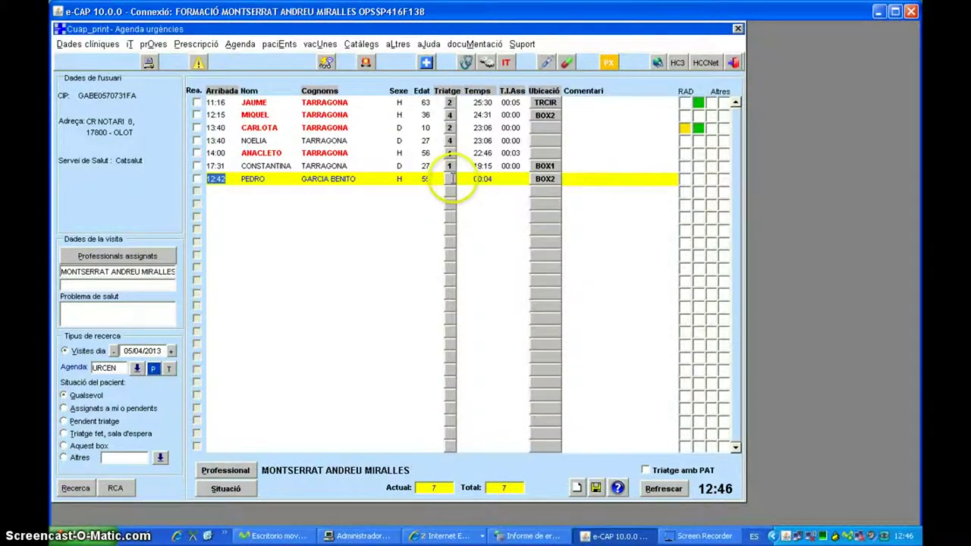
{"action": "left_click", "coordinate": [223, 281]}
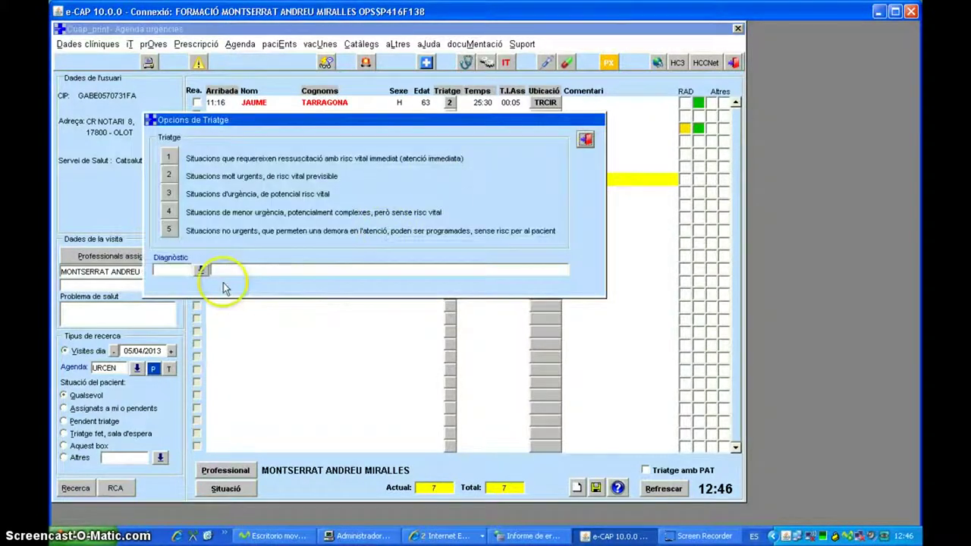
{"action": "left_click", "coordinate": [202, 271]}
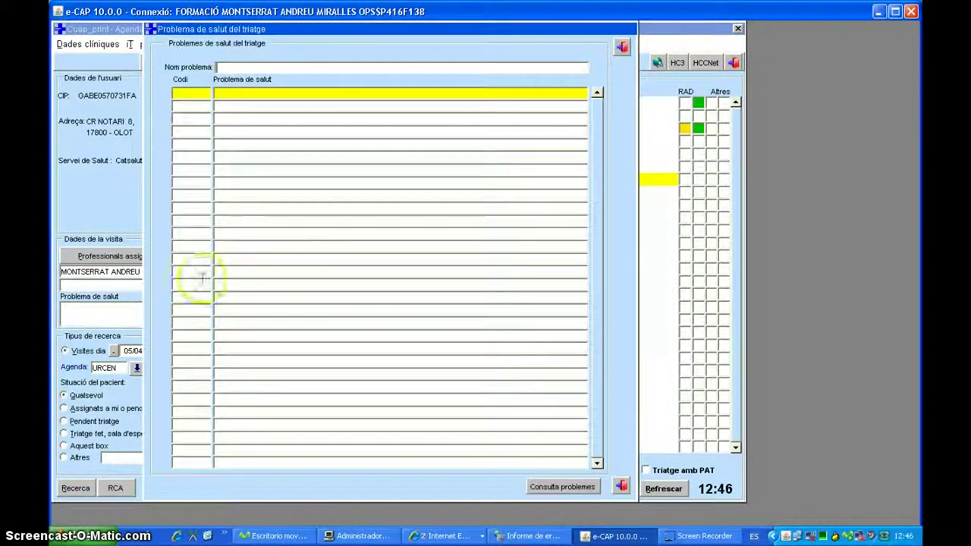
{"action": "left_click", "coordinate": [570, 488]}
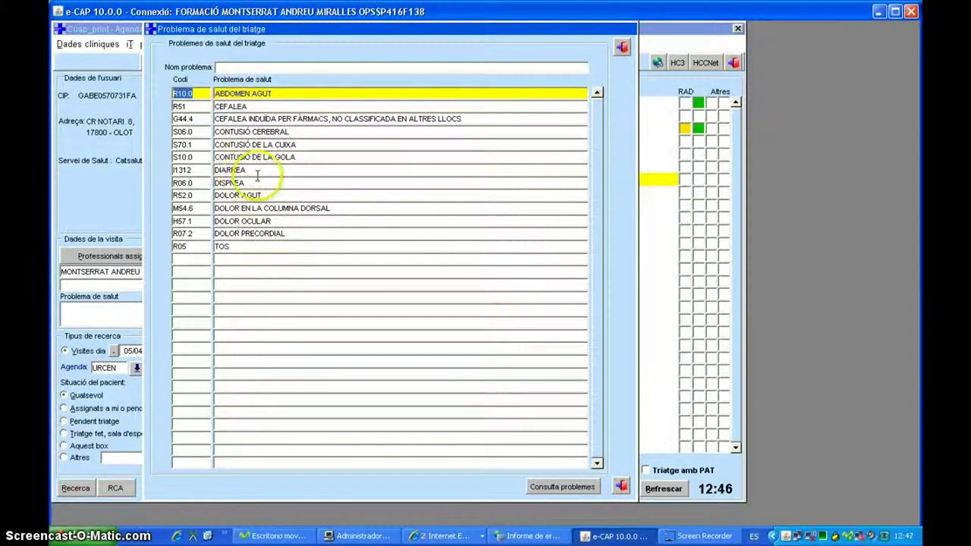
{"action": "left_click", "coordinate": [265, 250]}
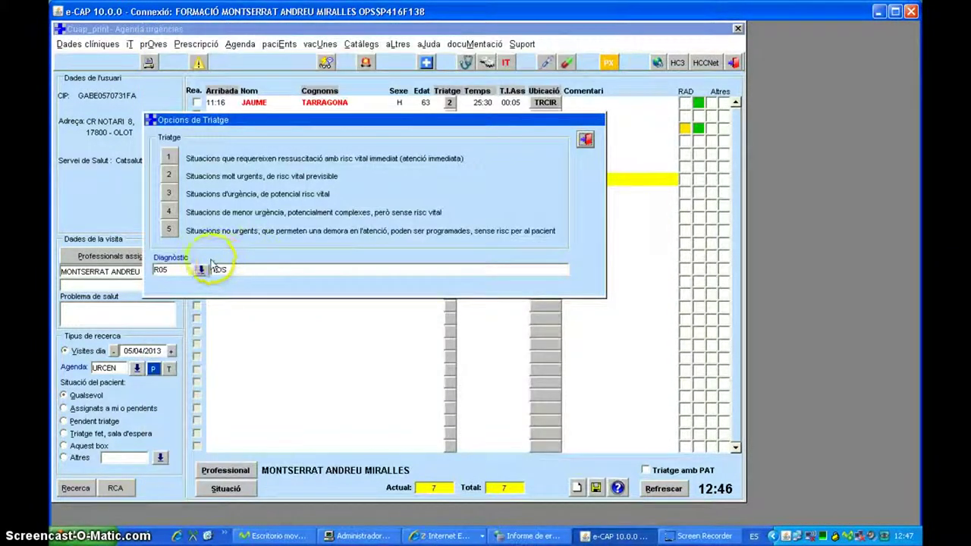
{"action": "left_click", "coordinate": [170, 212]}
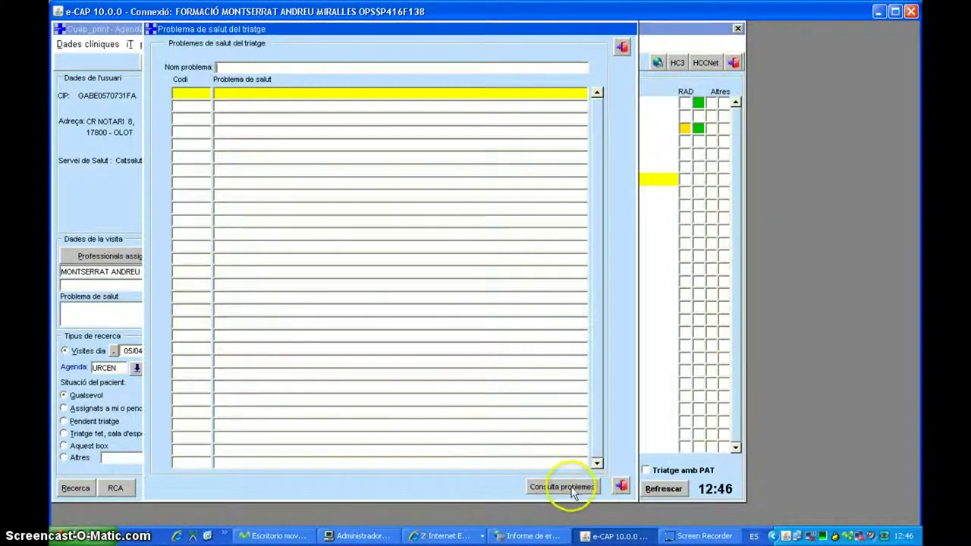
{"action": "left_click", "coordinate": [573, 491]}
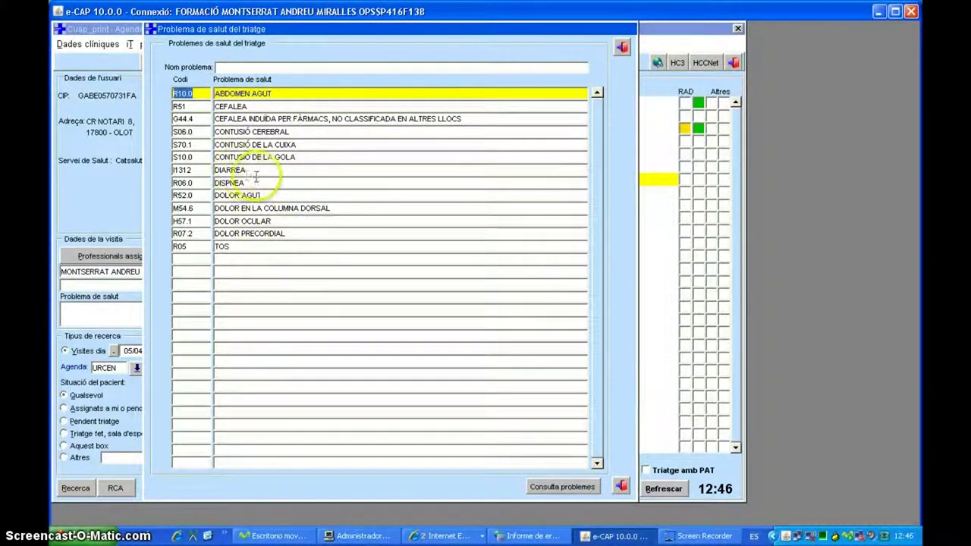
{"action": "left_click", "coordinate": [265, 247]}
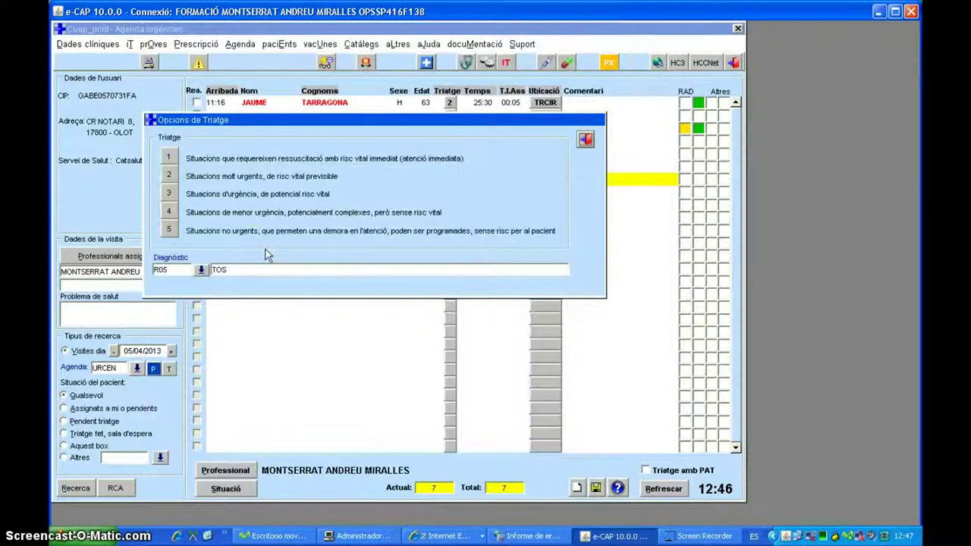
{"action": "left_click", "coordinate": [171, 214]}
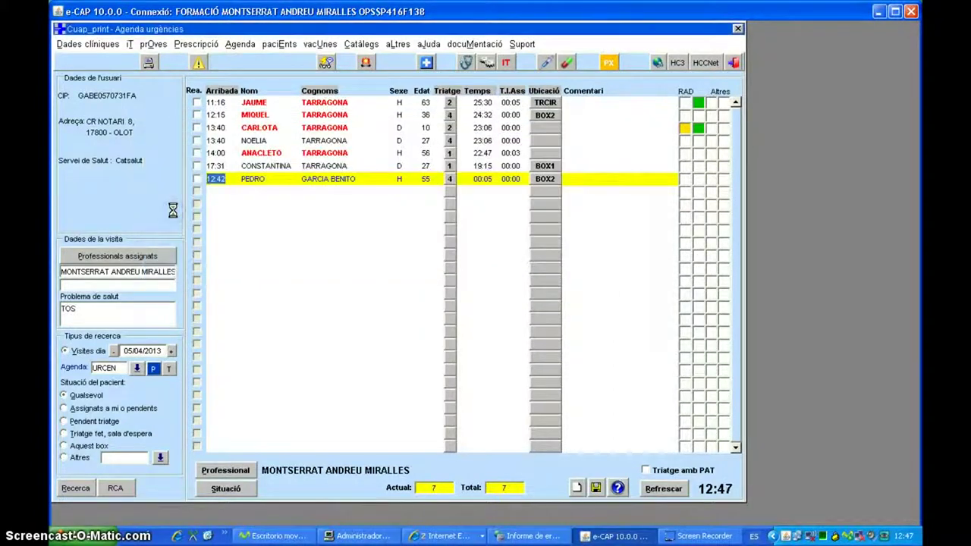